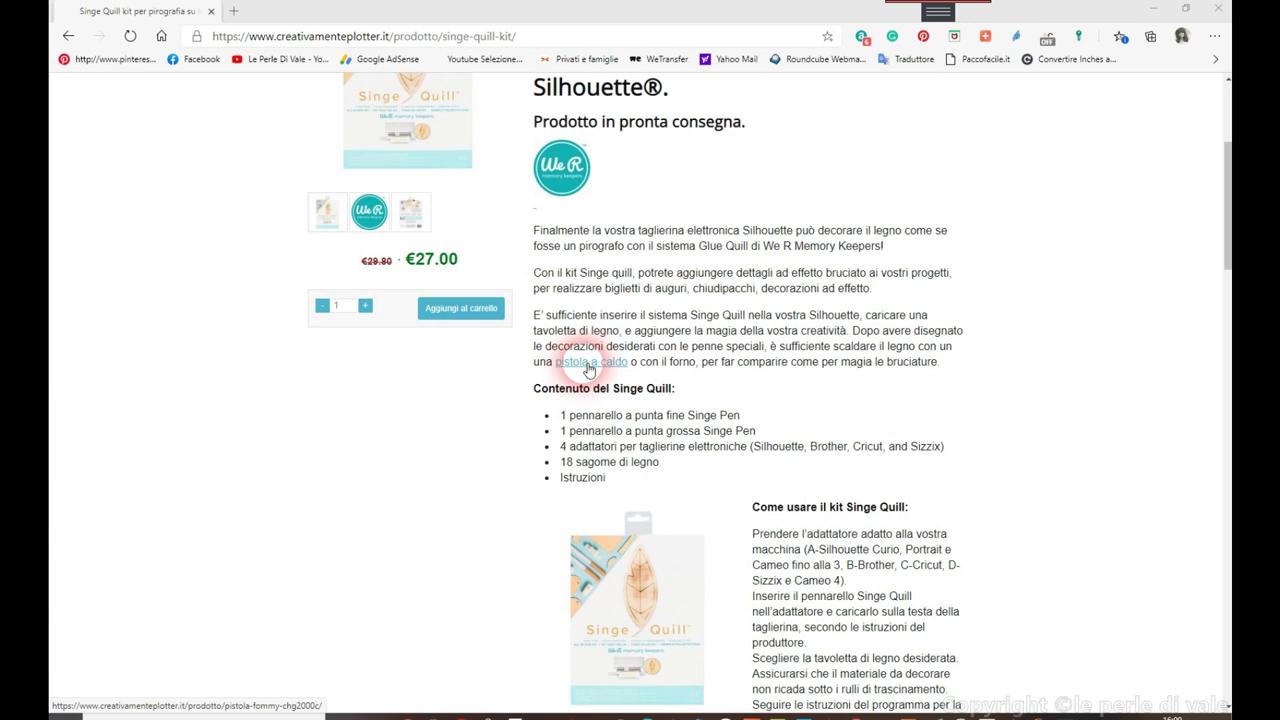
Step: Examine the Singe Quill kit product page, including its contents, usage instructions, tips and compatible machines
{"action": "scroll", "coordinate": [629, 500], "scroll_direction": "down", "scroll_amount": 3}
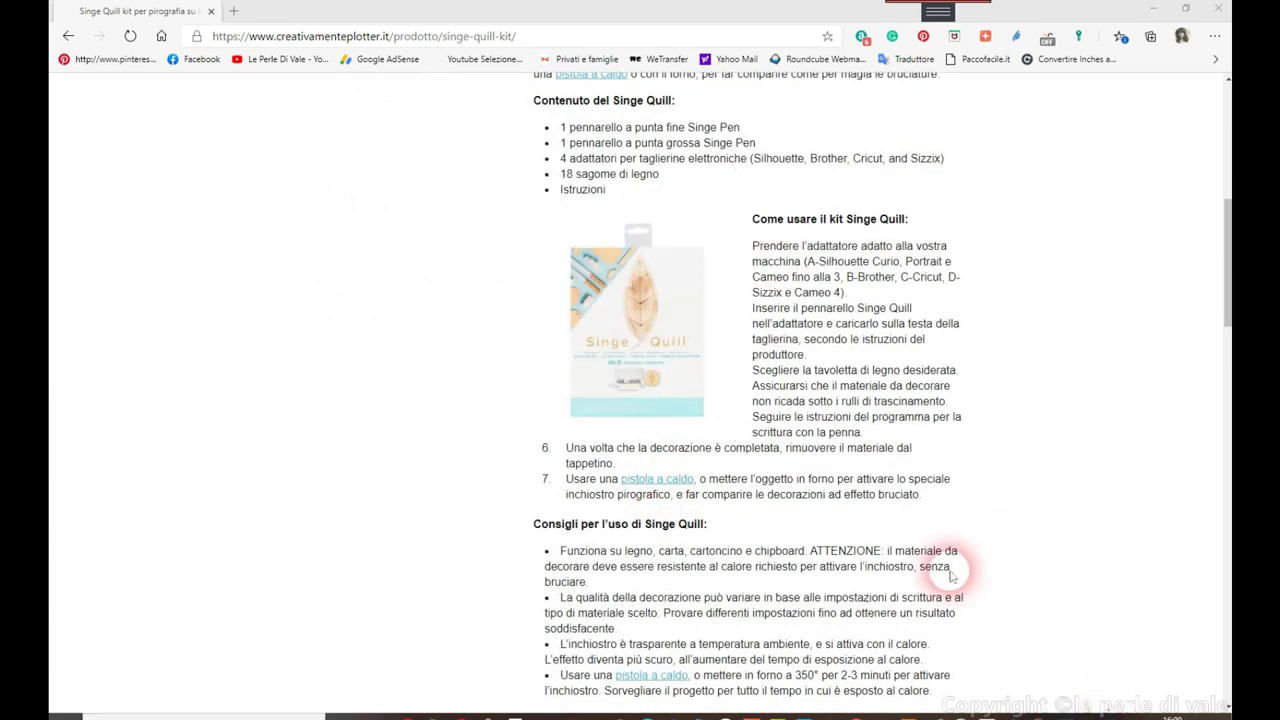
{"action": "scroll", "coordinate": [615, 575], "scroll_direction": "down", "scroll_amount": 1}
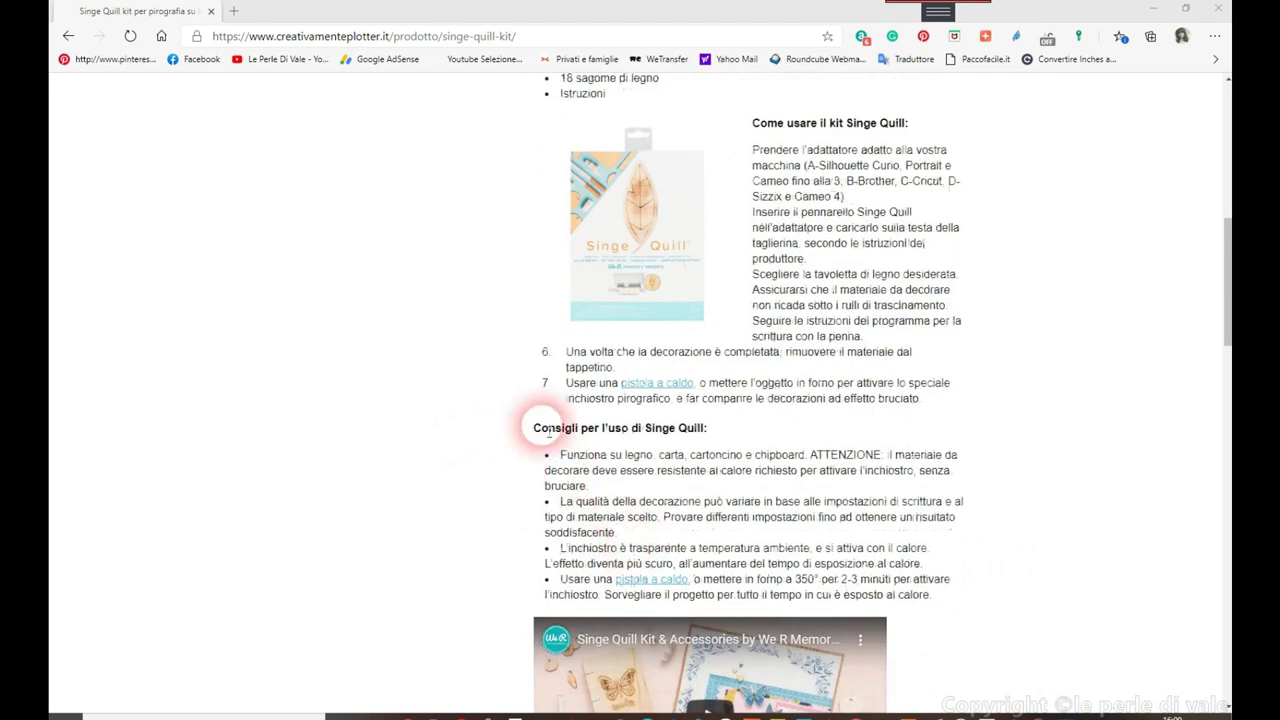
{"action": "scroll", "coordinate": [797, 470], "scroll_direction": "down", "scroll_amount": 3}
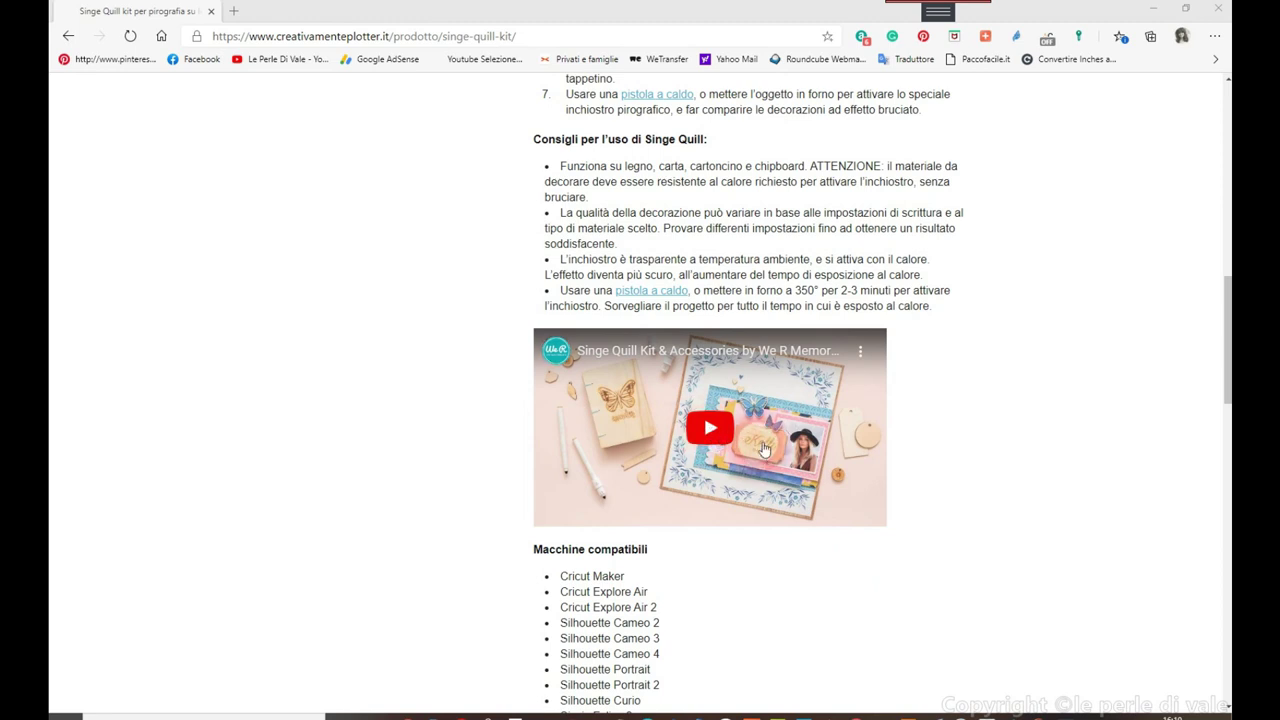
{"action": "left_click", "coordinate": [508, 334]}
{"action": "scroll", "coordinate": [508, 334], "scroll_direction": "down", "scroll_amount": 2}
{"action": "left_click", "coordinate": [900, 597]}
{"action": "scroll", "coordinate": [763, 525], "scroll_direction": "up", "scroll_amount": 15}
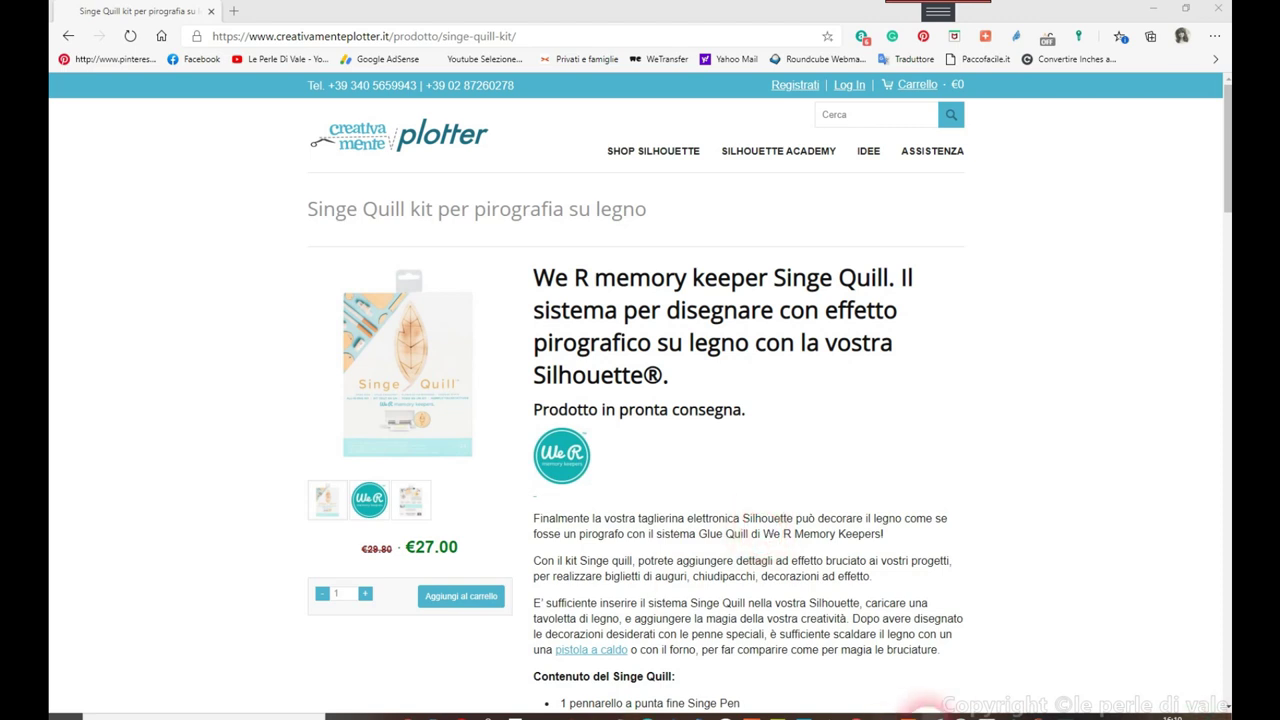
Step: Switch to Silhouette Studio and turn on the grid display for the drawing area
{"action": "key", "text": "alt+Tab"}
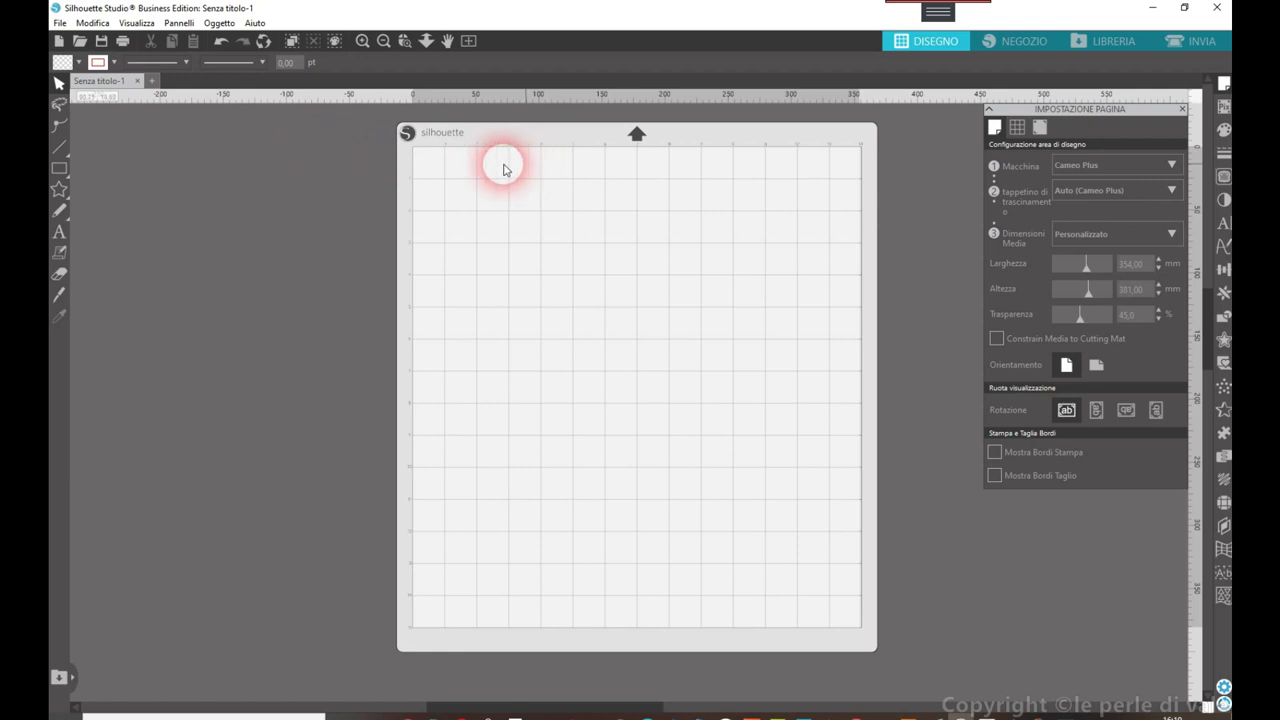
{"action": "left_click", "coordinate": [1017, 129]}
{"action": "left_click", "coordinate": [998, 164]}
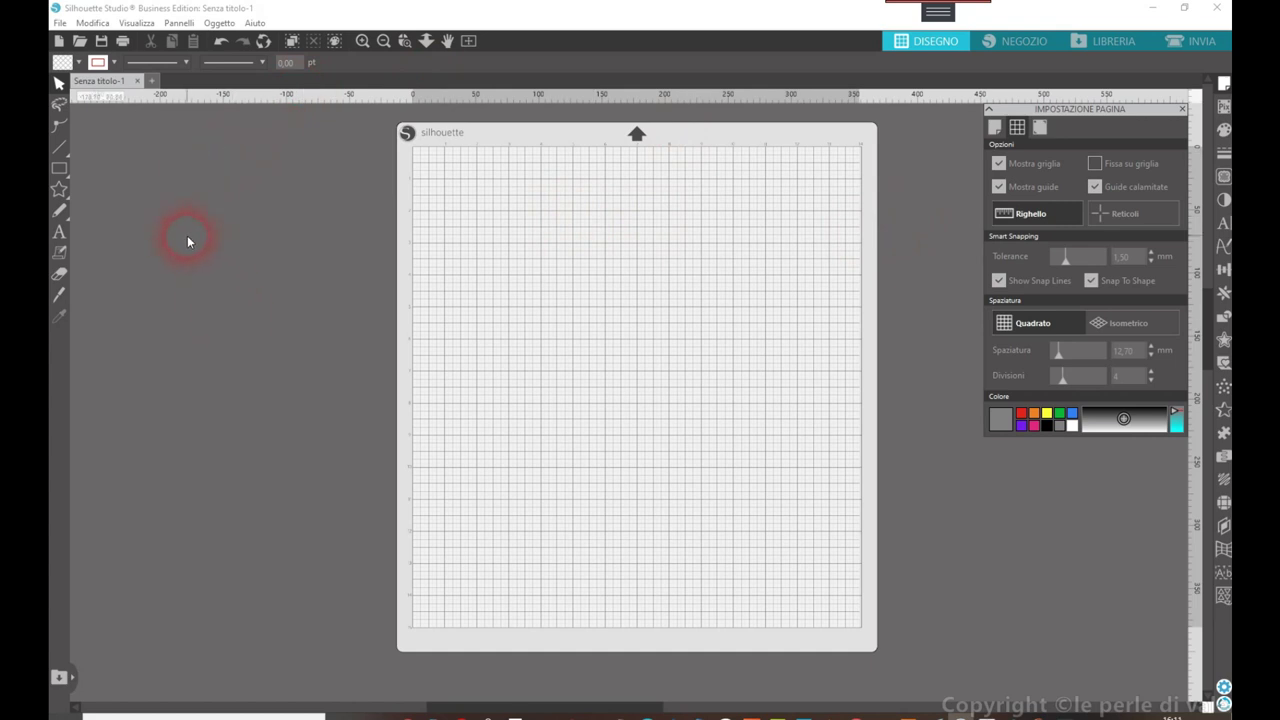
Step: Create a text object containing the letter "S" in the upper-left part of the mat
{"action": "left_click", "coordinate": [59, 189]}
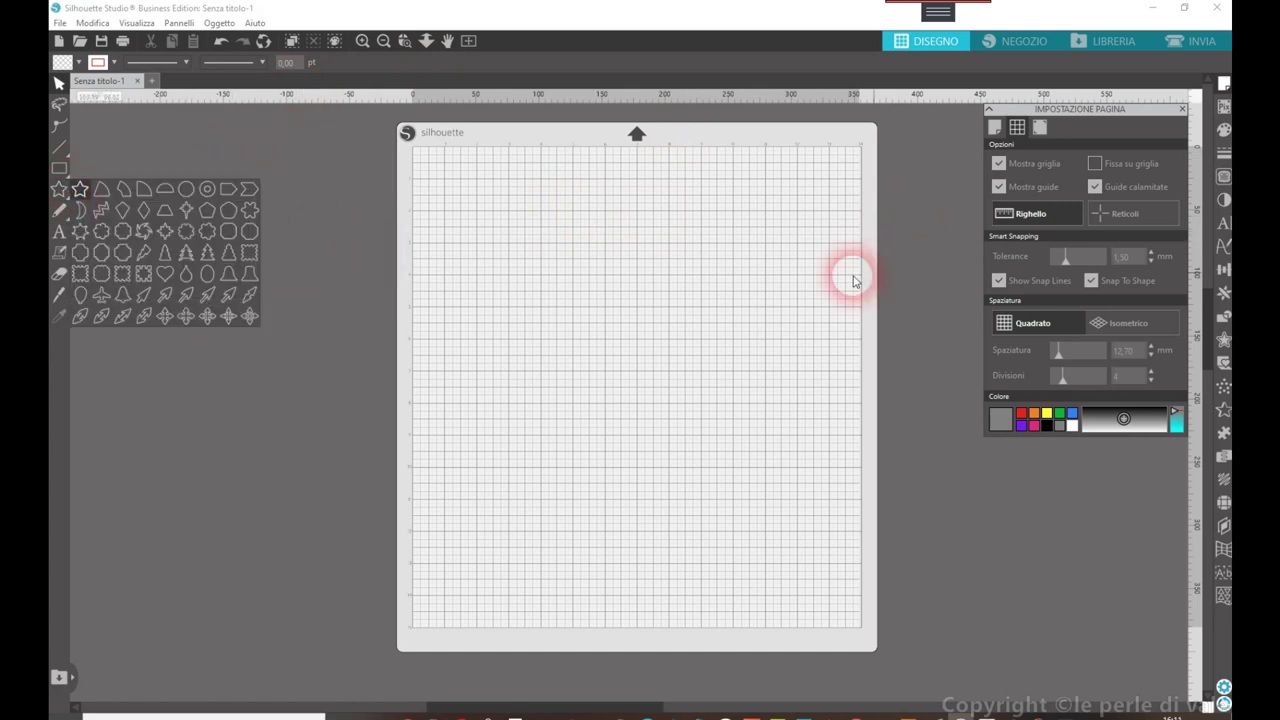
{"action": "left_click", "coordinate": [443, 220]}
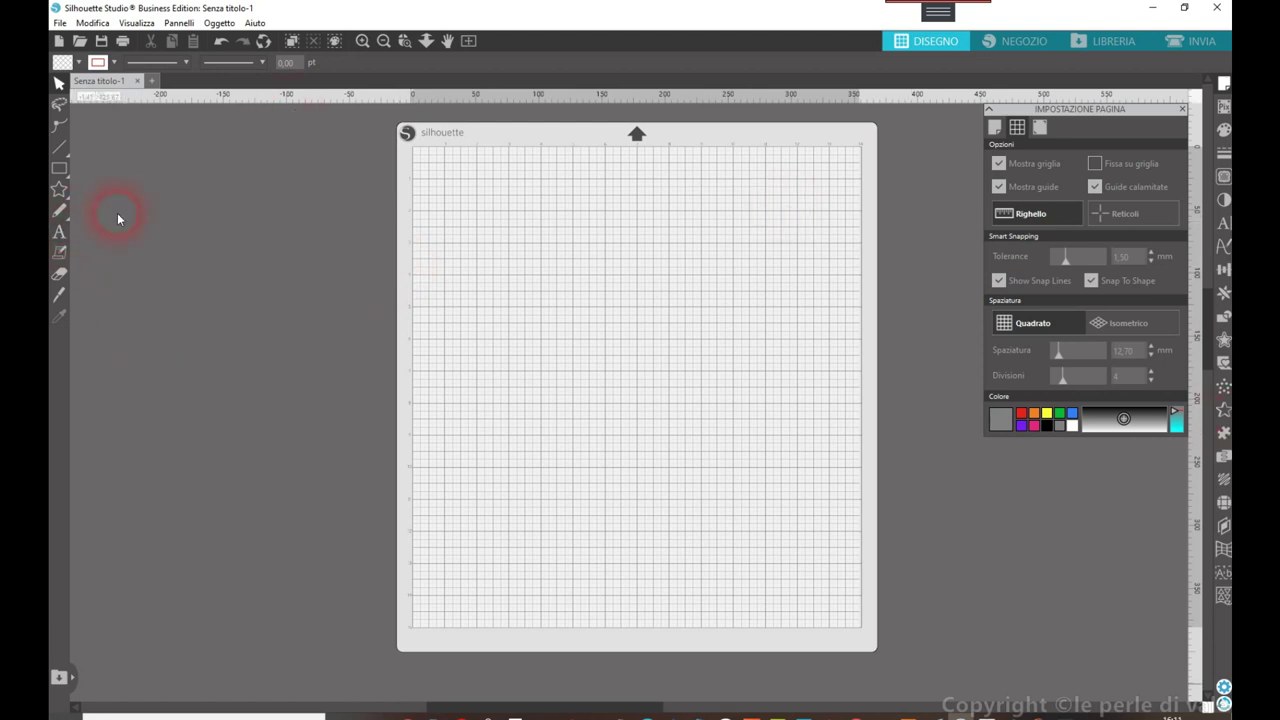
{"action": "left_click", "coordinate": [59, 231]}
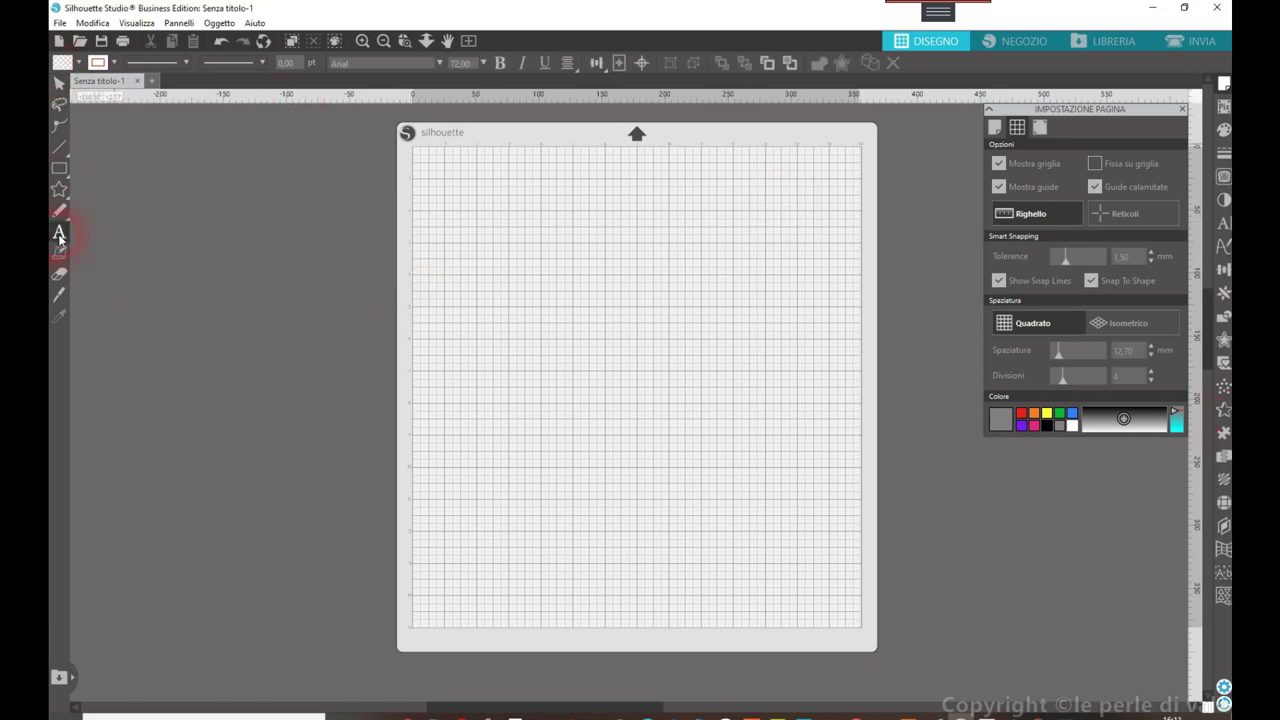
{"action": "left_click", "coordinate": [524, 296]}
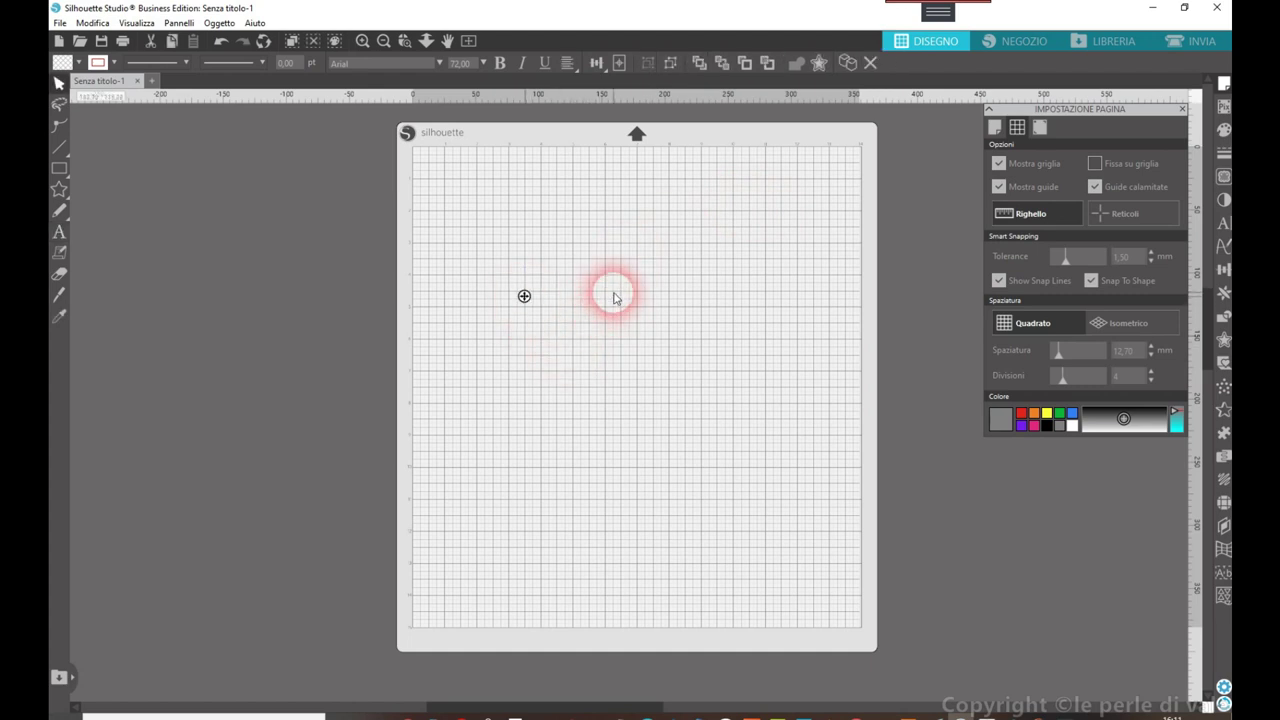
{"action": "type", "text": "S"}
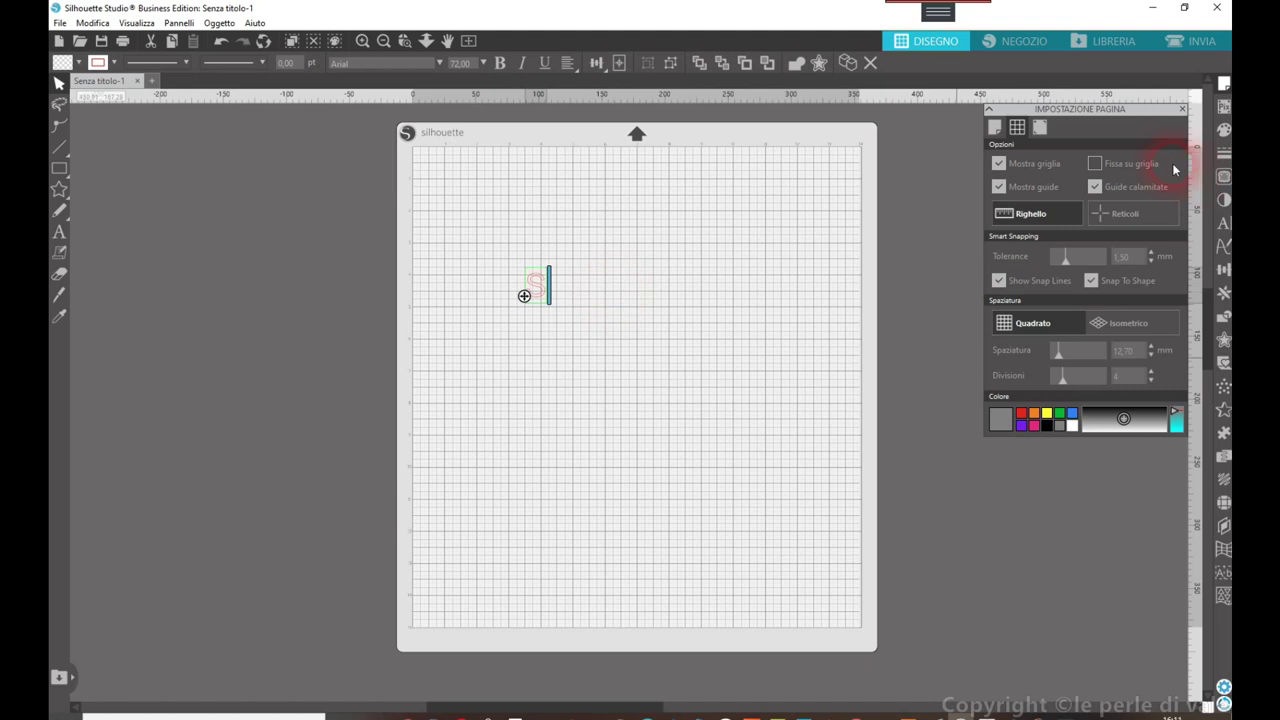
Step: Change the font of the letter "S" to Amastery Extras to make it a hearts ornament
{"action": "left_click", "coordinate": [1222, 225]}
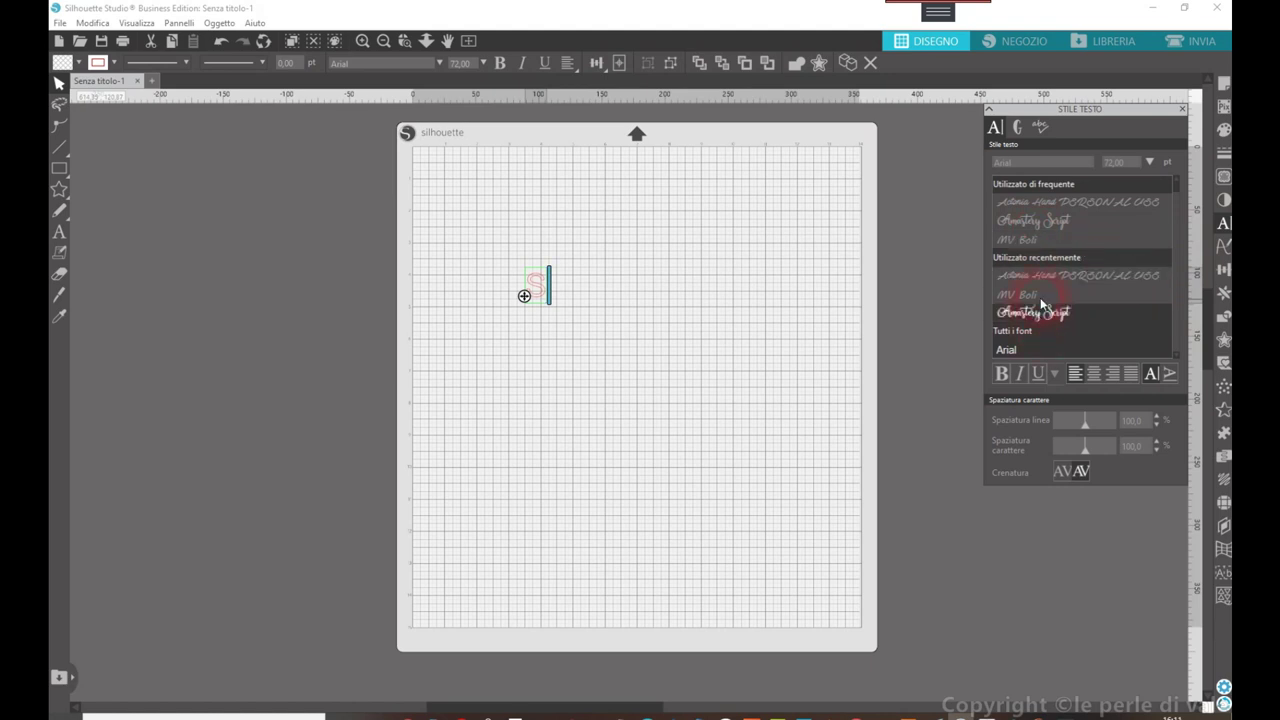
{"action": "left_click", "coordinate": [1073, 221]}
{"action": "scroll", "coordinate": [1073, 221], "scroll_direction": "down", "scroll_amount": 6}
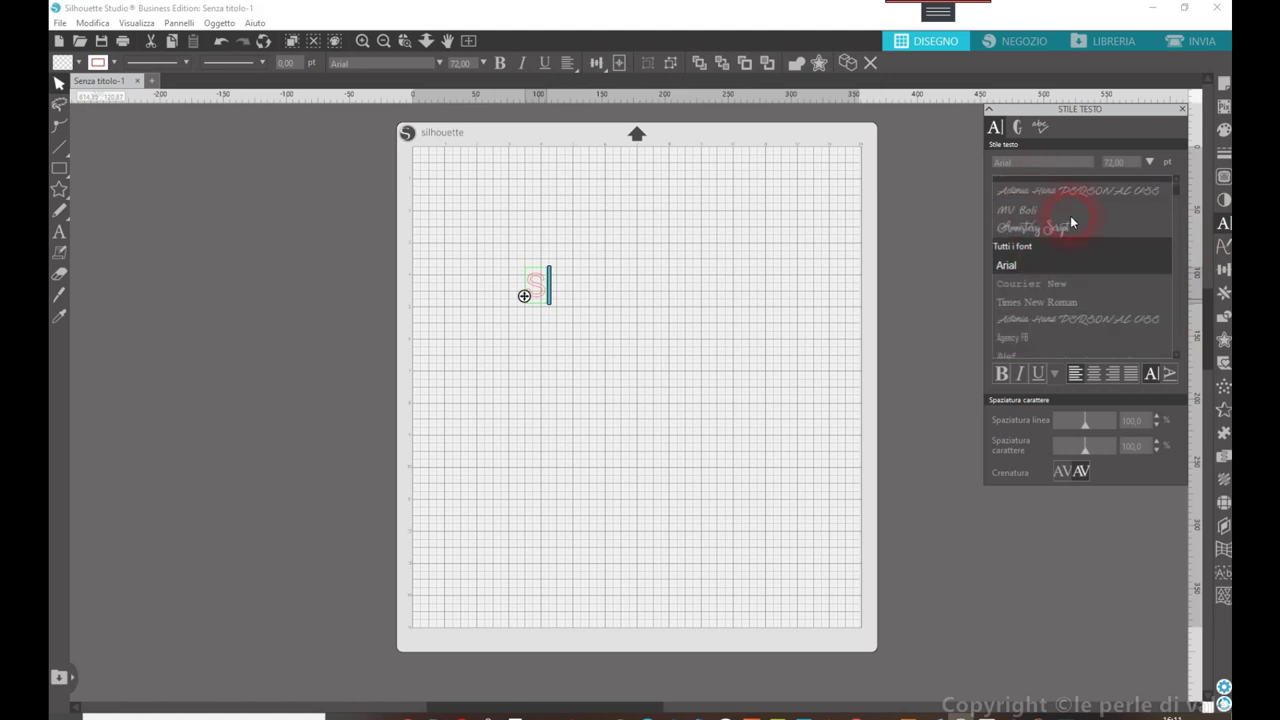
{"action": "left_click", "coordinate": [1010, 298]}
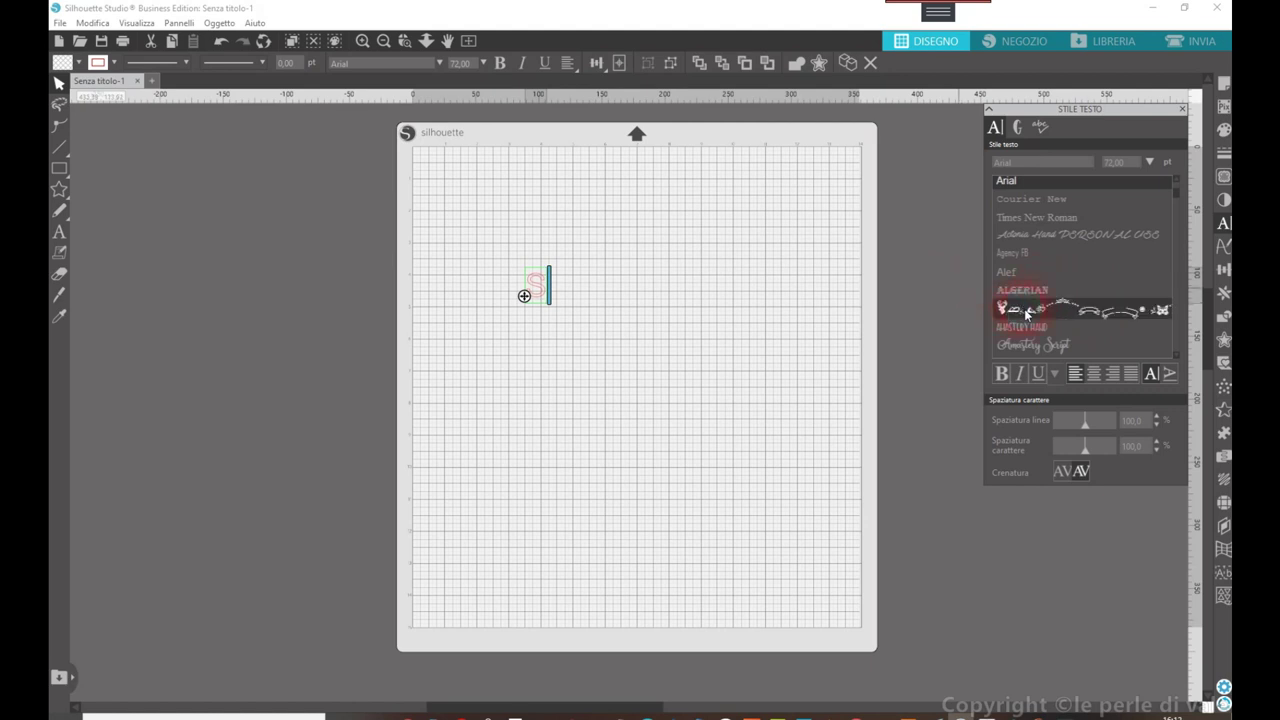
{"action": "left_click", "coordinate": [1027, 312]}
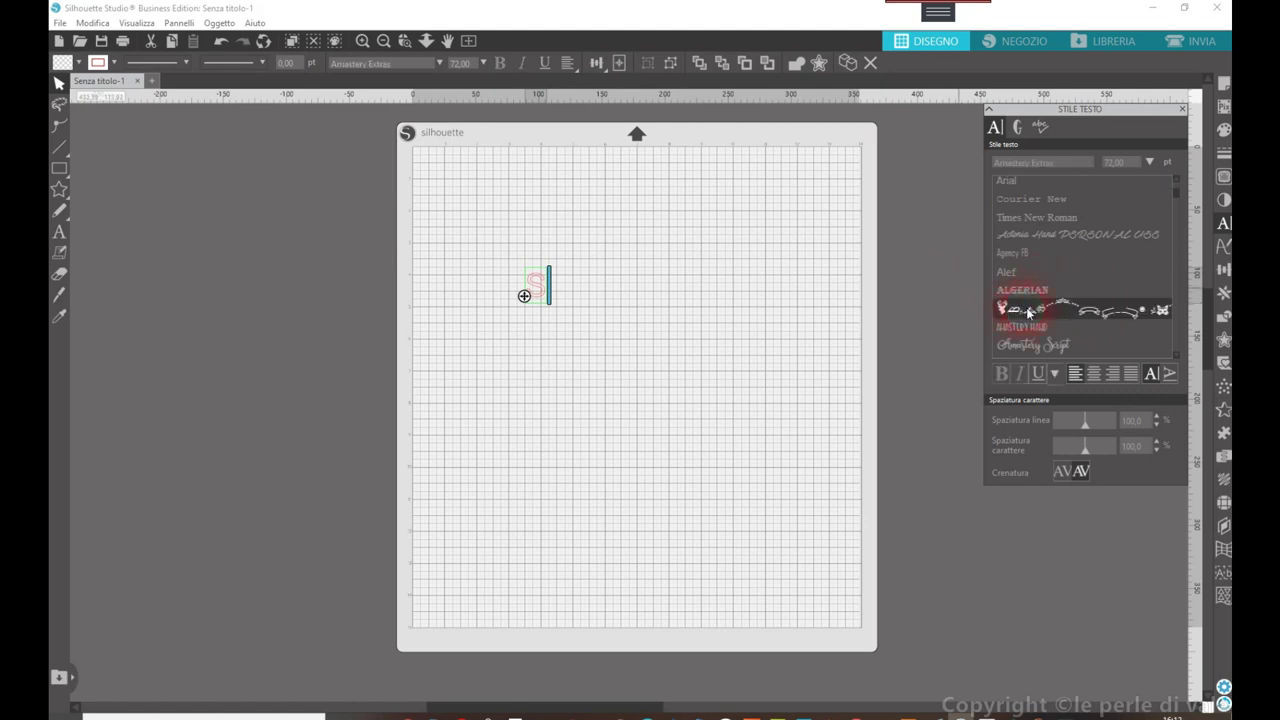
{"action": "left_click", "coordinate": [543, 280]}
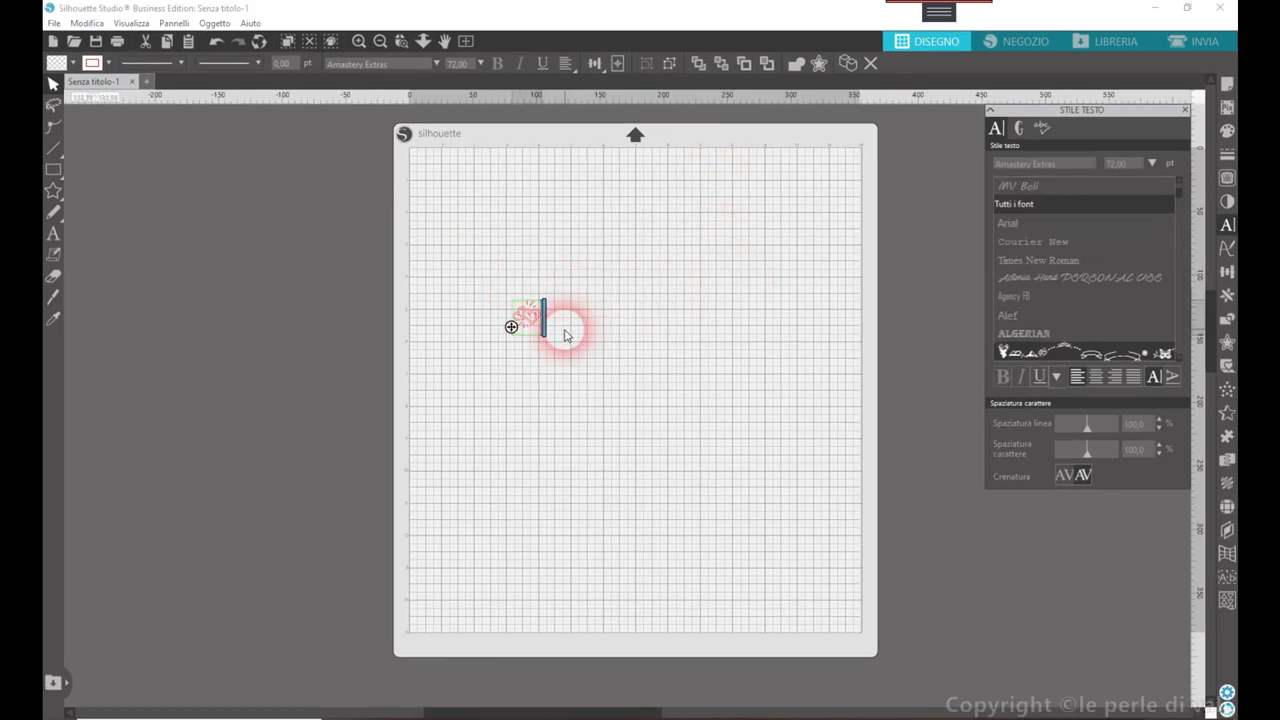
Step: Finish the text editing and move the hearts ornament to the upper-left corner of the mat
{"action": "left_click", "coordinate": [560, 333]}
{"action": "left_click", "coordinate": [528, 320]}
{"action": "left_click_drag", "start_coordinate": [536, 327], "coordinate": [447, 181]}
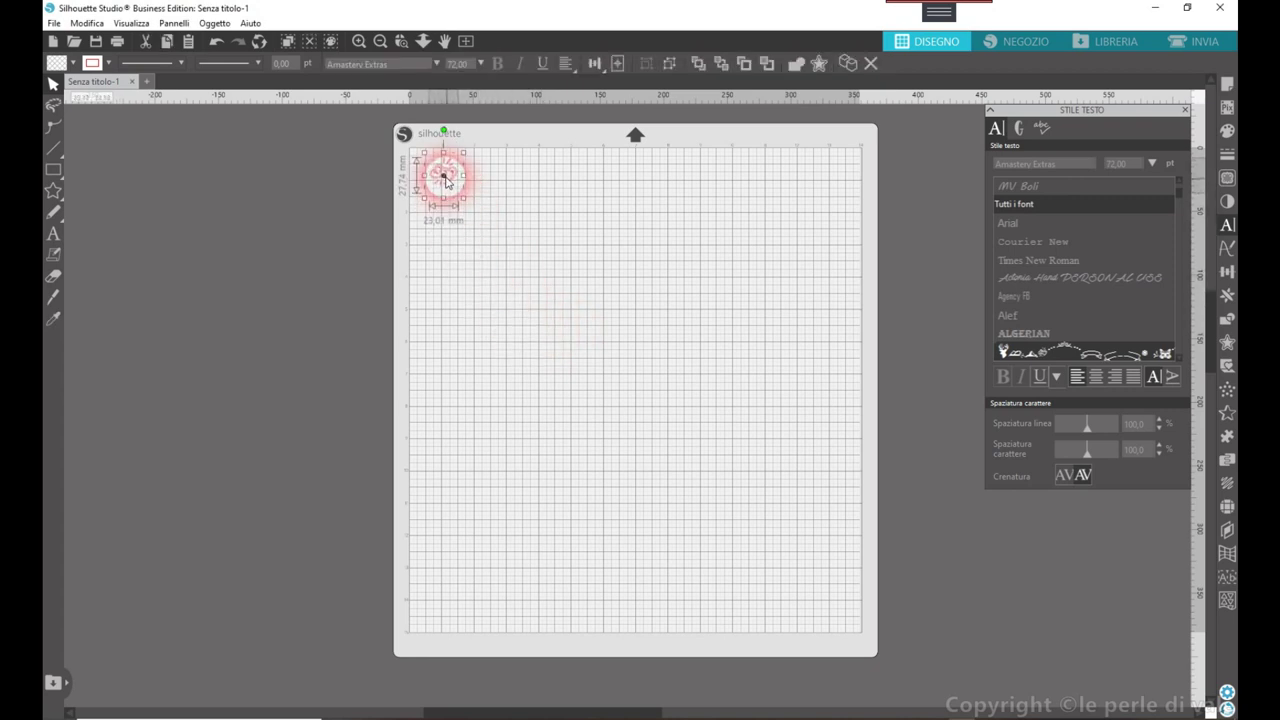
Step: Enlarge the hearts ornament proportionally to about 41 mm wide by 49 mm high, keeping it in the mat's upper-left corner
{"action": "left_click", "coordinate": [359, 44]}
{"action": "scroll", "coordinate": [600, 391], "scroll_direction": "up", "scroll_amount": 5}
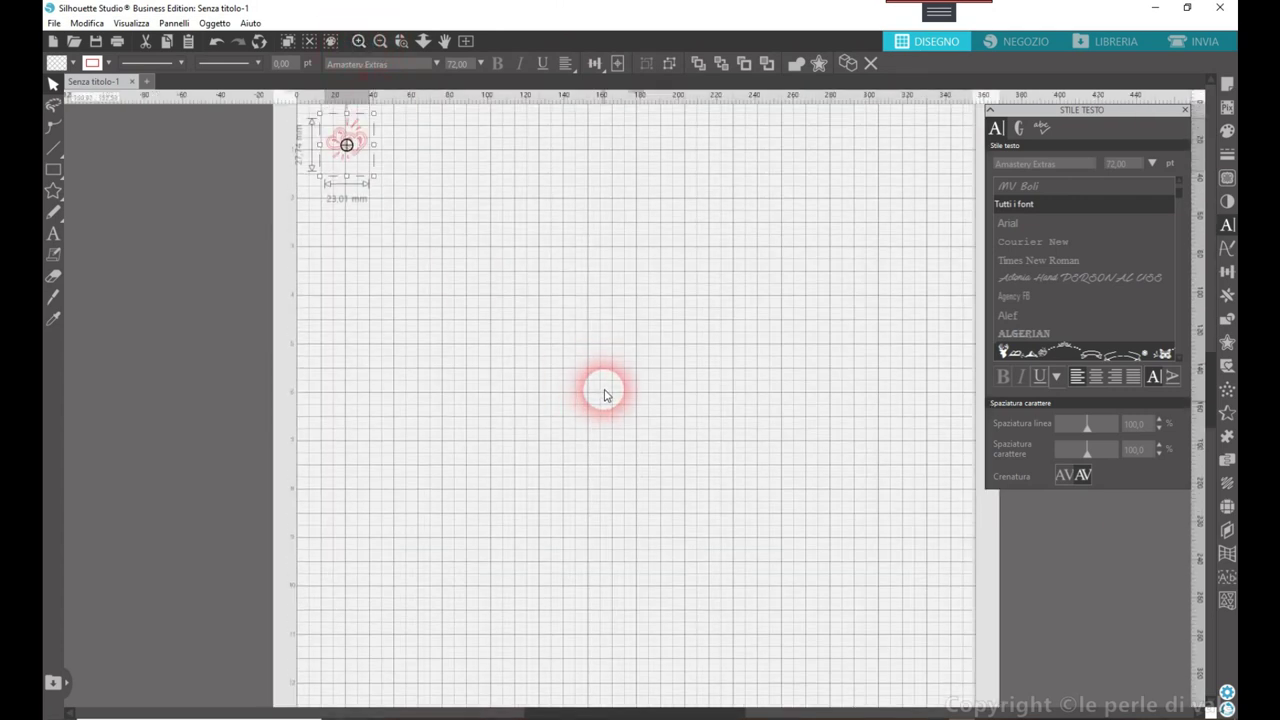
{"action": "left_click", "coordinate": [356, 41]}
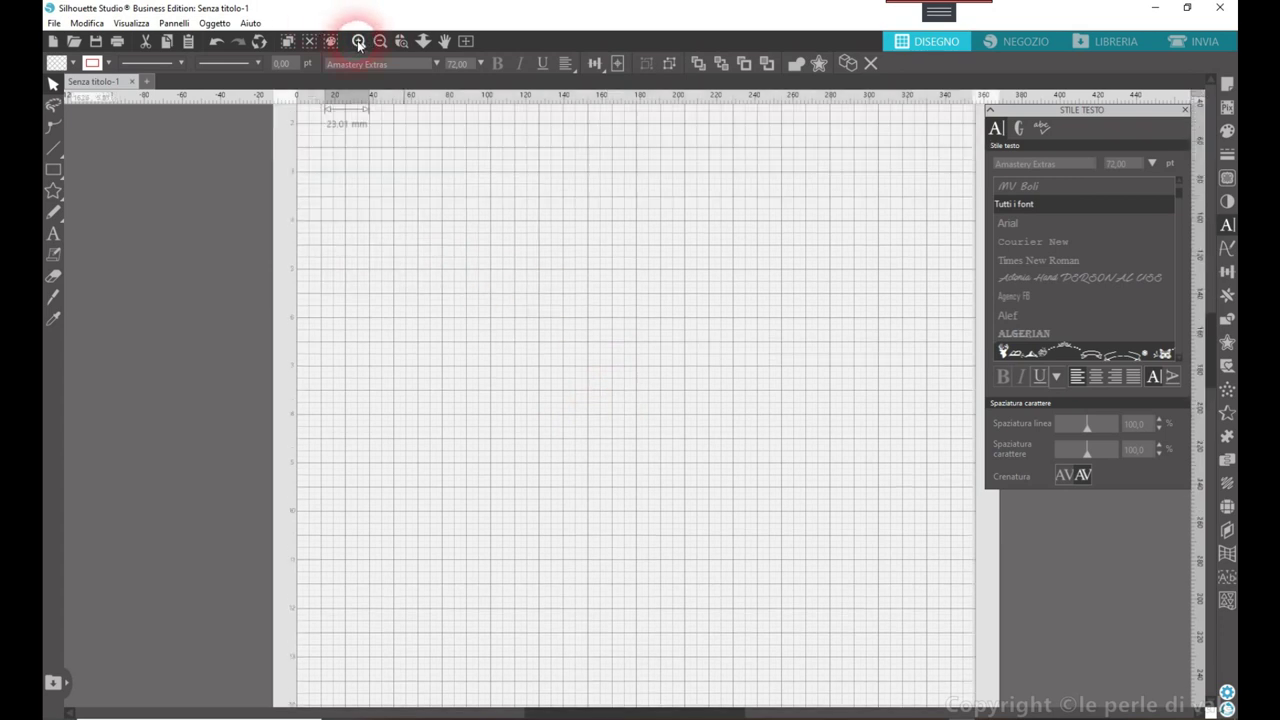
{"action": "scroll", "coordinate": [608, 471], "scroll_direction": "up", "scroll_amount": 5}
{"action": "scroll", "coordinate": [385, 367], "scroll_direction": "up", "scroll_amount": 1}
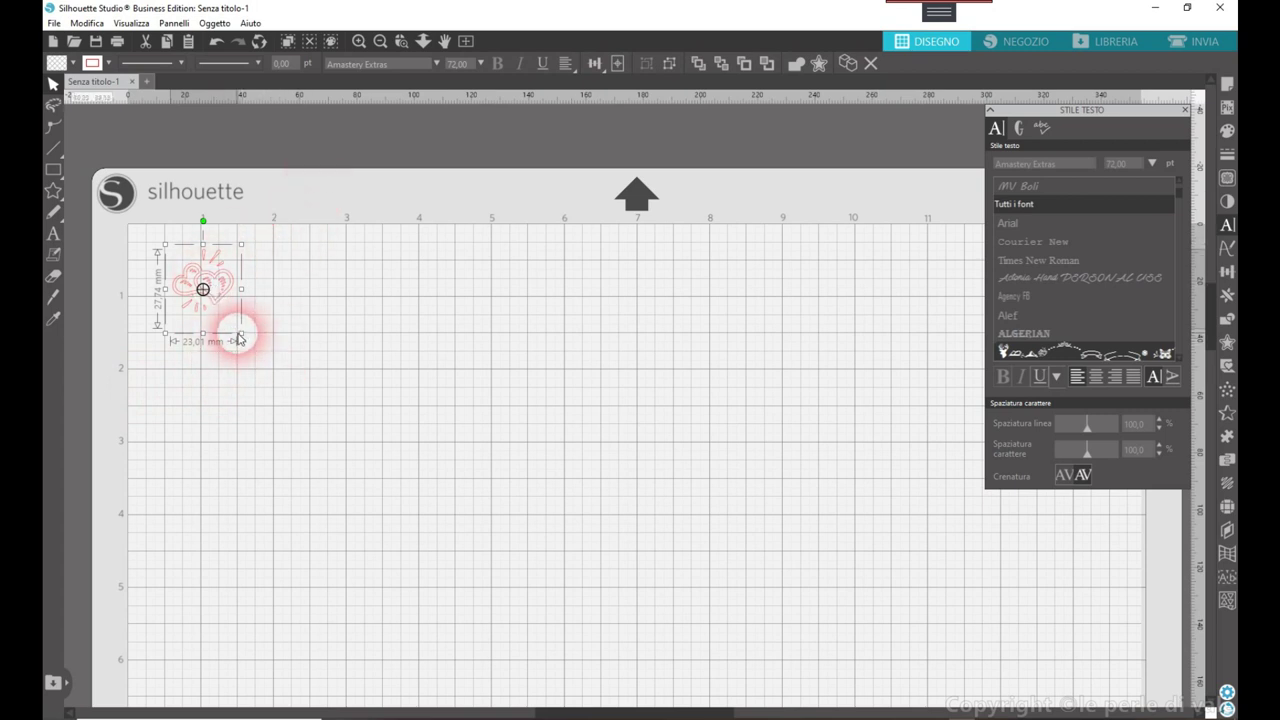
{"action": "left_click_drag", "start_coordinate": [241, 337], "coordinate": [281, 382]}
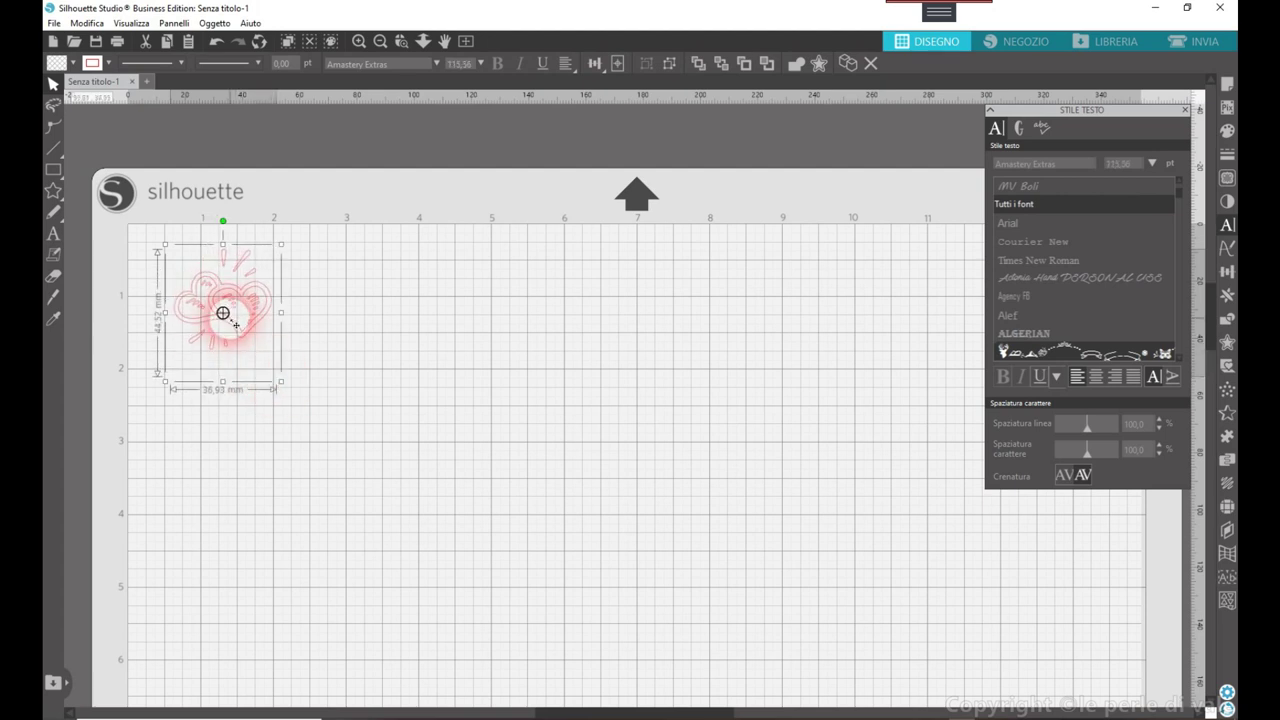
{"action": "left_click_drag", "start_coordinate": [236, 328], "coordinate": [206, 336]}
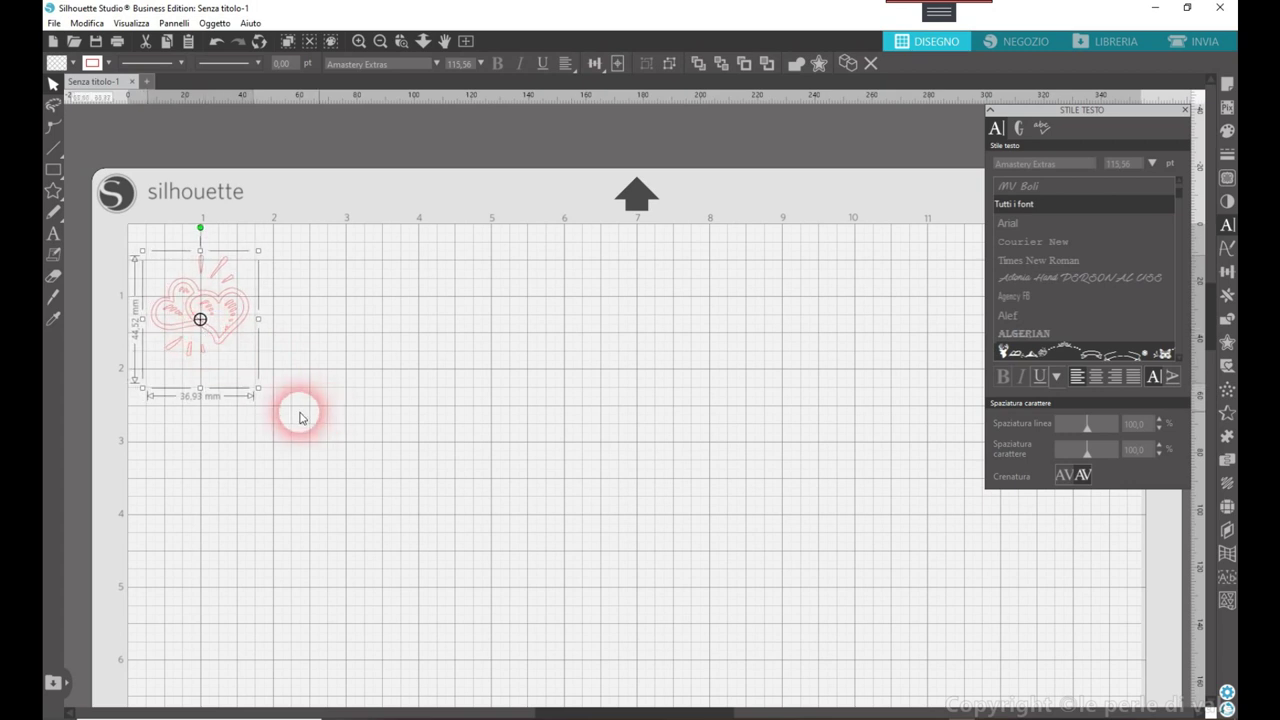
{"action": "left_click_drag", "start_coordinate": [259, 387], "coordinate": [282, 402]}
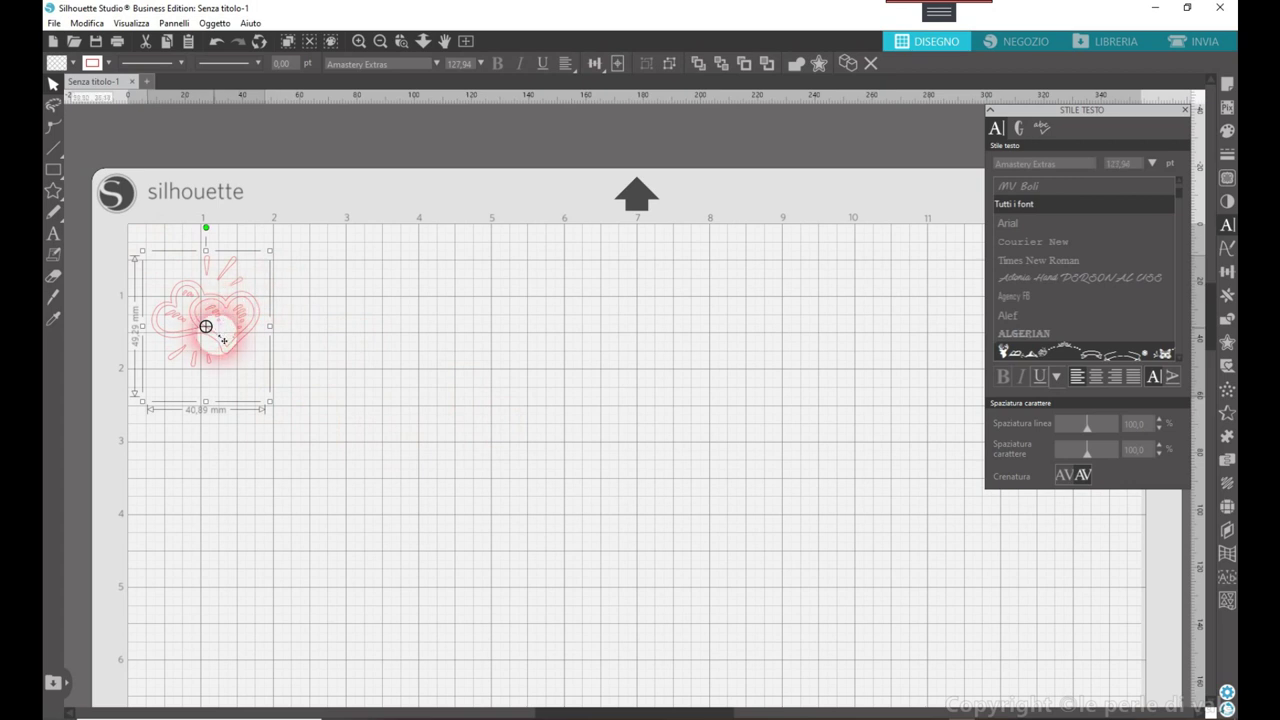
{"action": "mouse_move", "coordinate": [237, 346]}
{"action": "left_mouse_down"}
{"action": "mouse_move", "coordinate": [223, 349]}
{"action": "mouse_move", "coordinate": [226, 338]}
{"action": "left_mouse_up"}
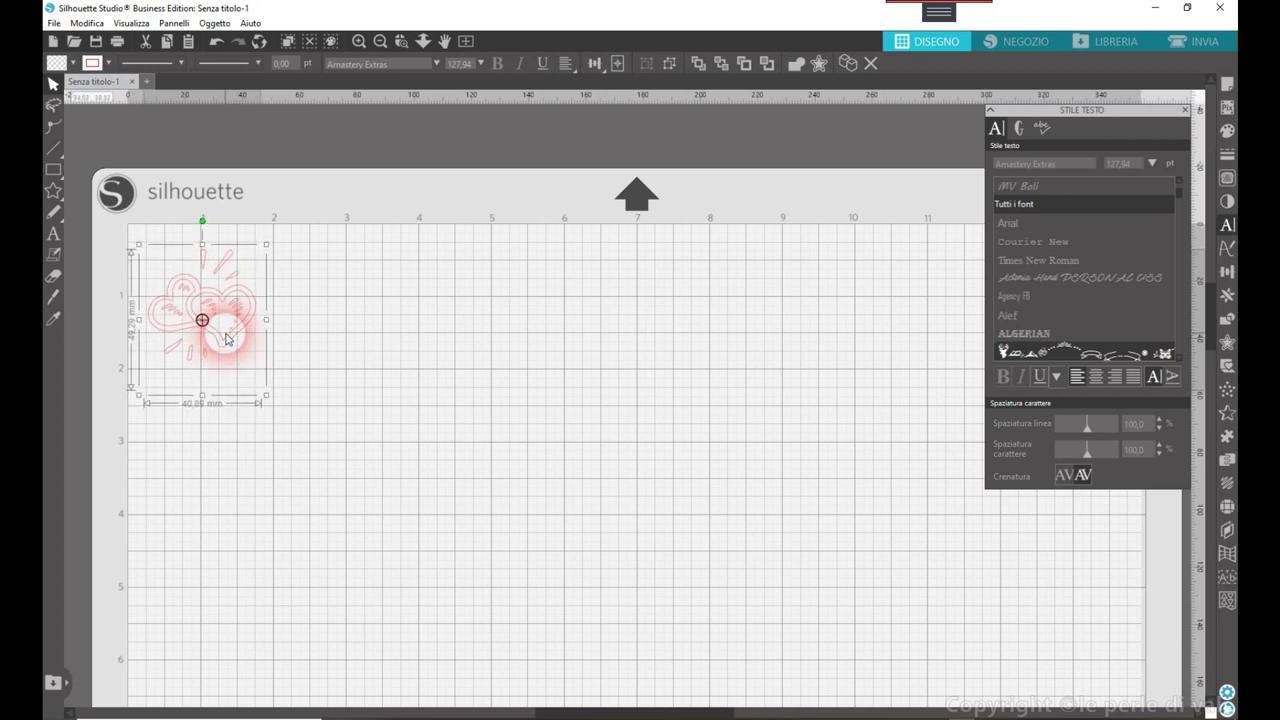
Step: Apply the crossed-grid line fill effect to the hearts ornament with a spacing of 0.10 mm
{"action": "left_click", "coordinate": [333, 440]}
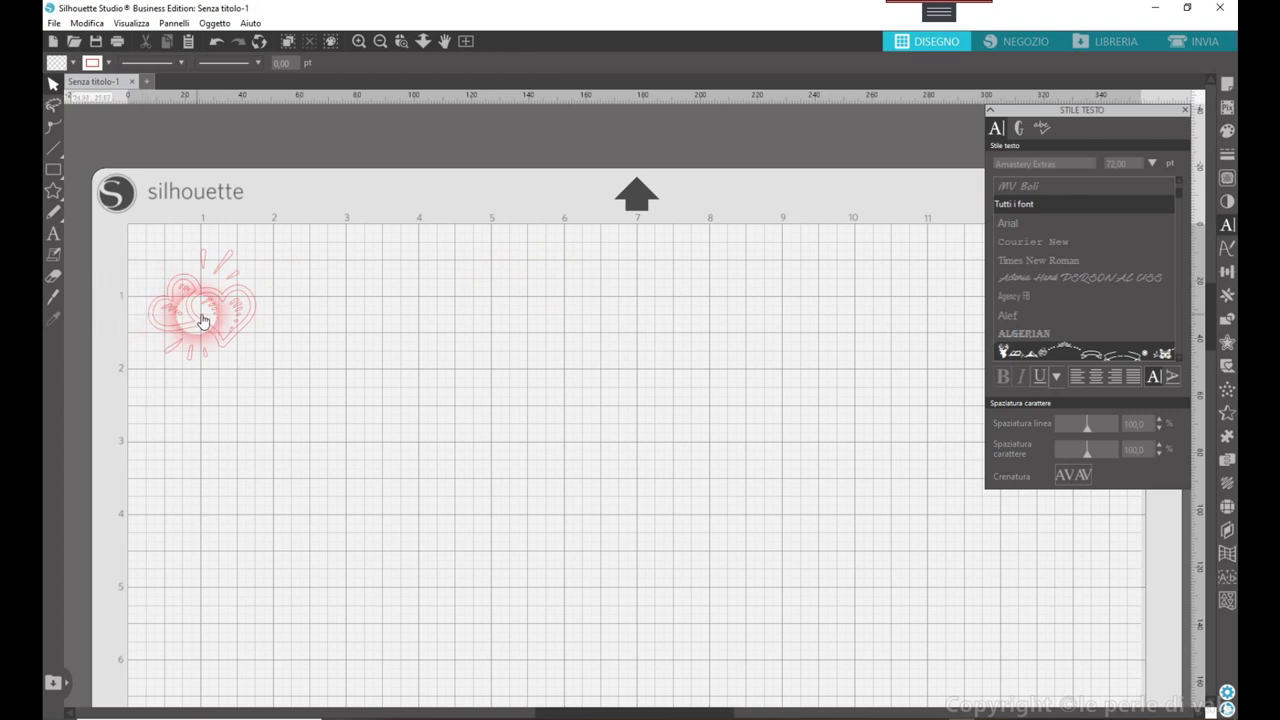
{"action": "left_click_drag", "start_coordinate": [134, 229], "coordinate": [306, 300]}
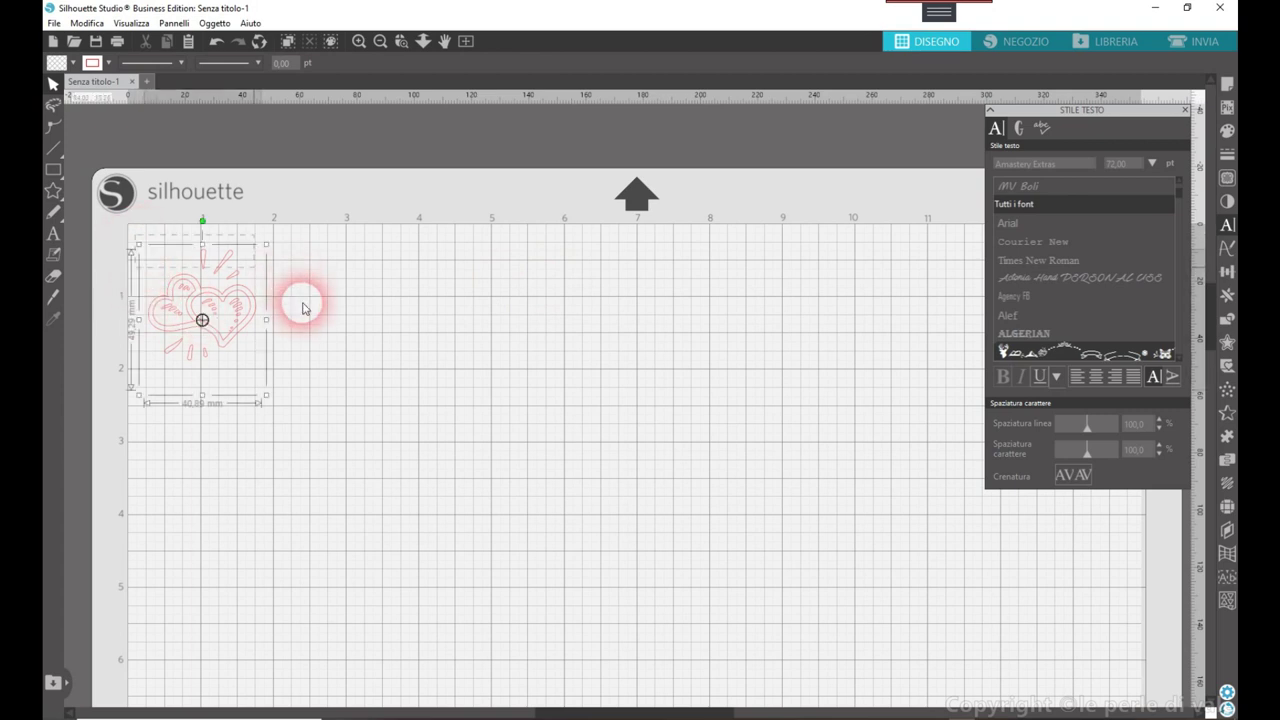
{"action": "left_click", "coordinate": [1226, 489]}
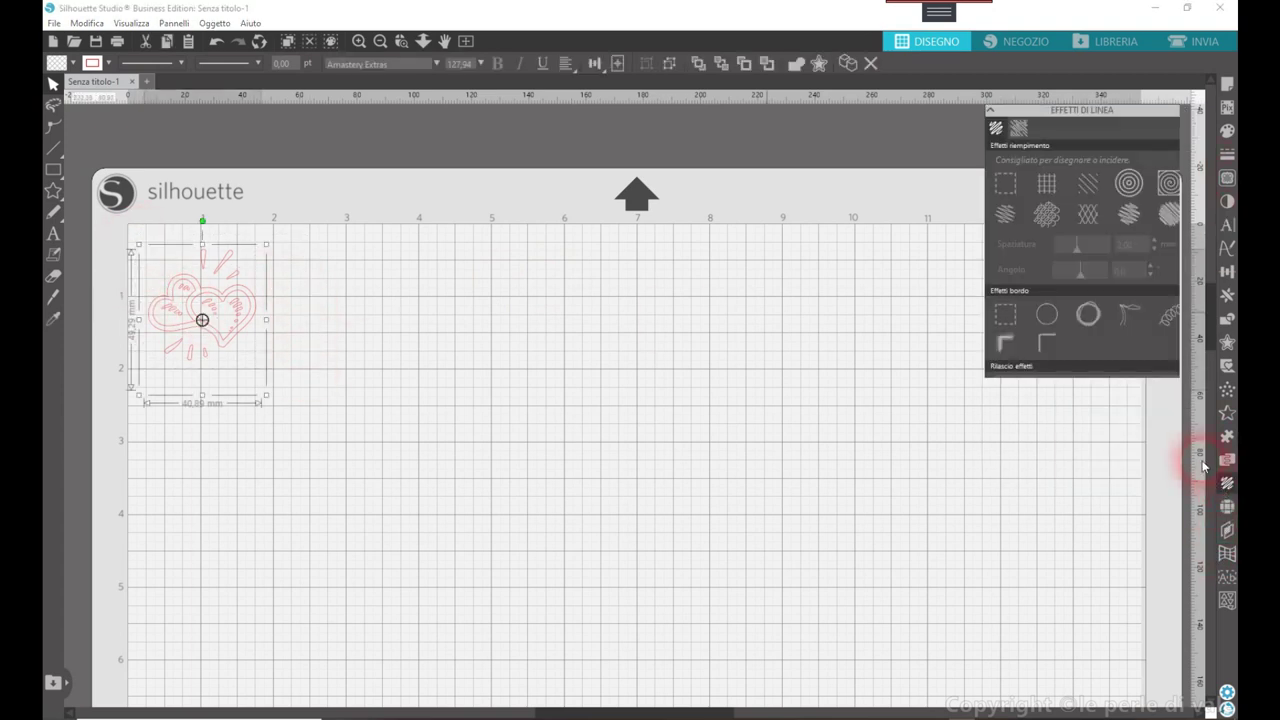
{"action": "left_click", "coordinate": [1047, 190]}
{"action": "left_click", "coordinate": [1156, 394]}
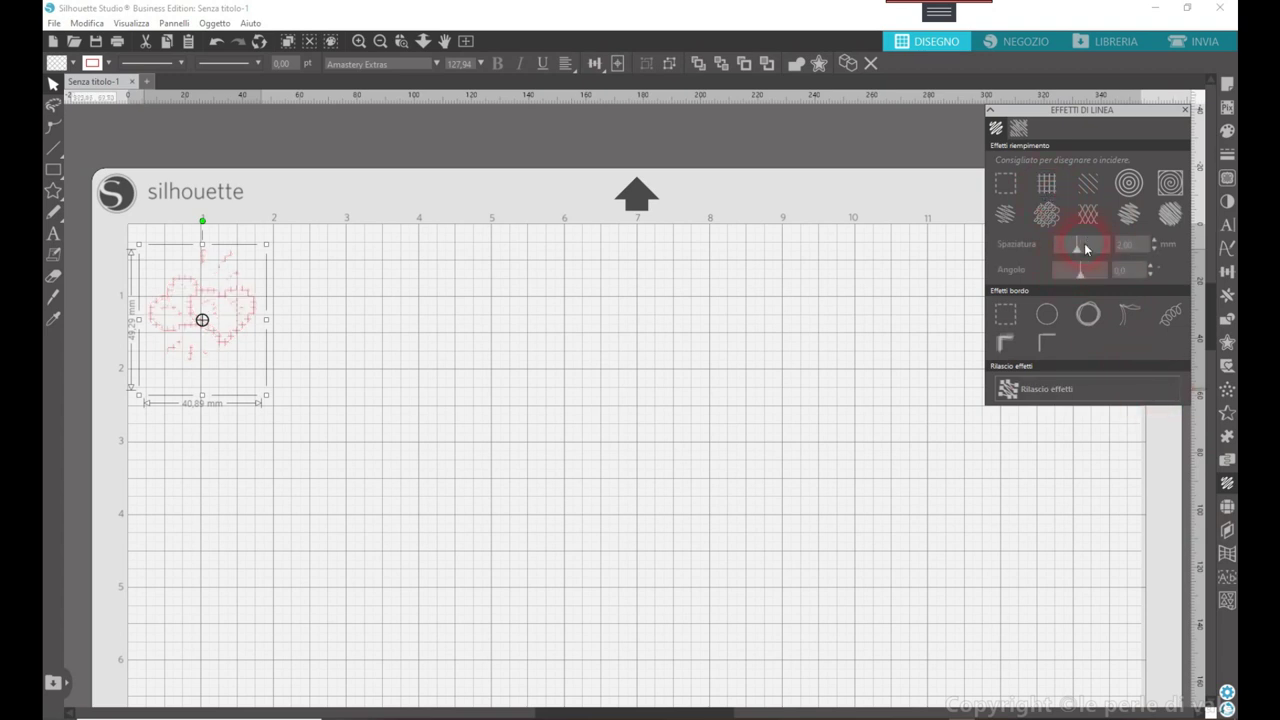
{"action": "left_click_drag", "start_coordinate": [1062, 255], "coordinate": [1040, 255]}
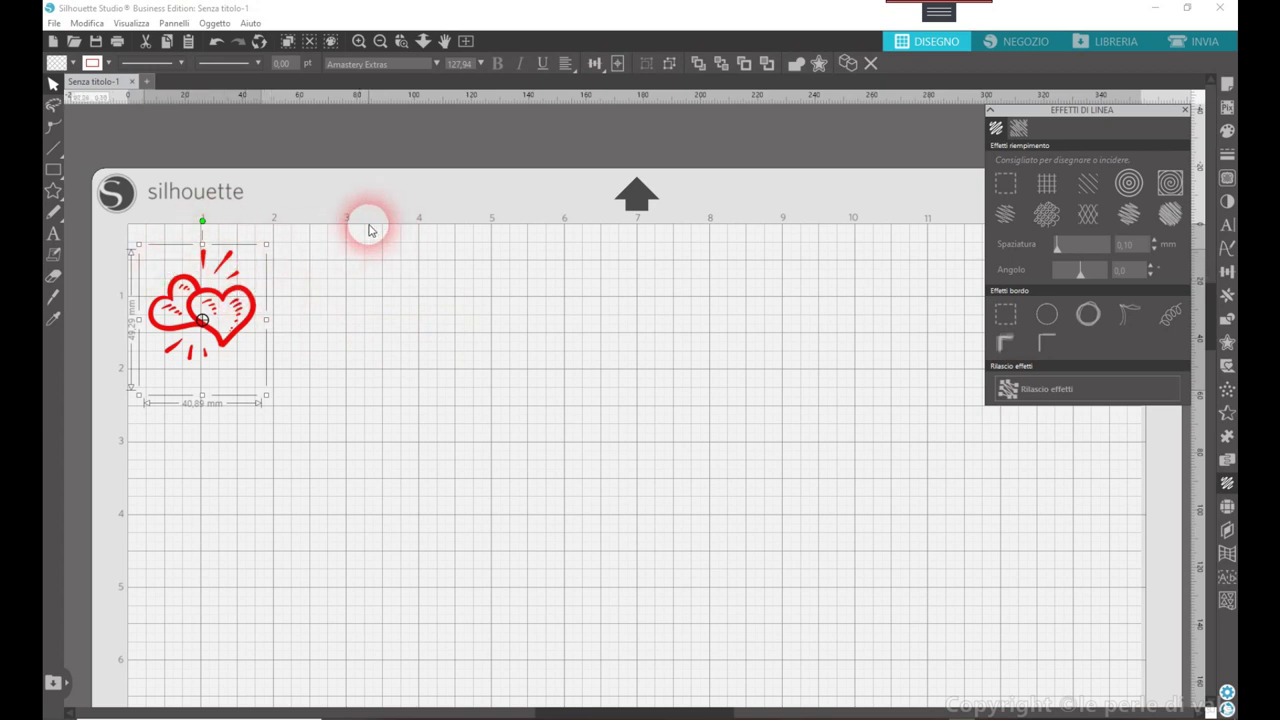
Step: Go to the send-to-machine settings and set the action of Strumento 1 to Schizzo
{"action": "left_click", "coordinate": [1201, 44]}
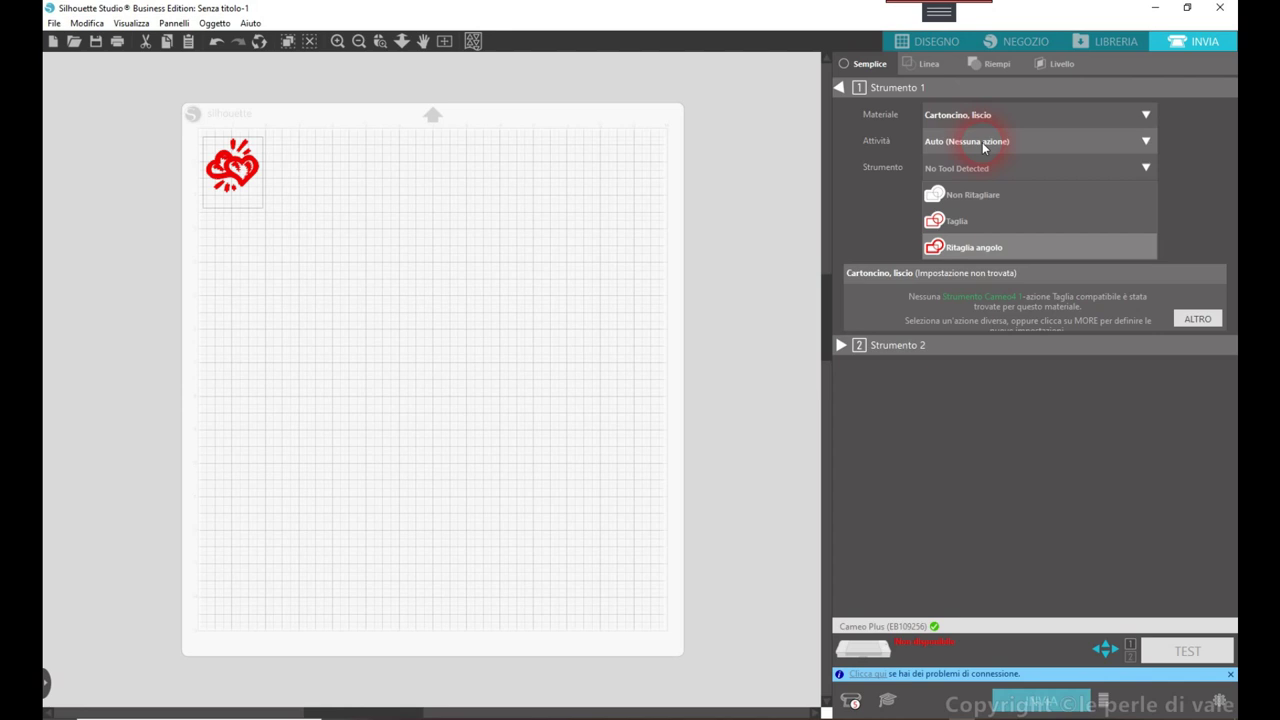
{"action": "left_click", "coordinate": [1144, 142]}
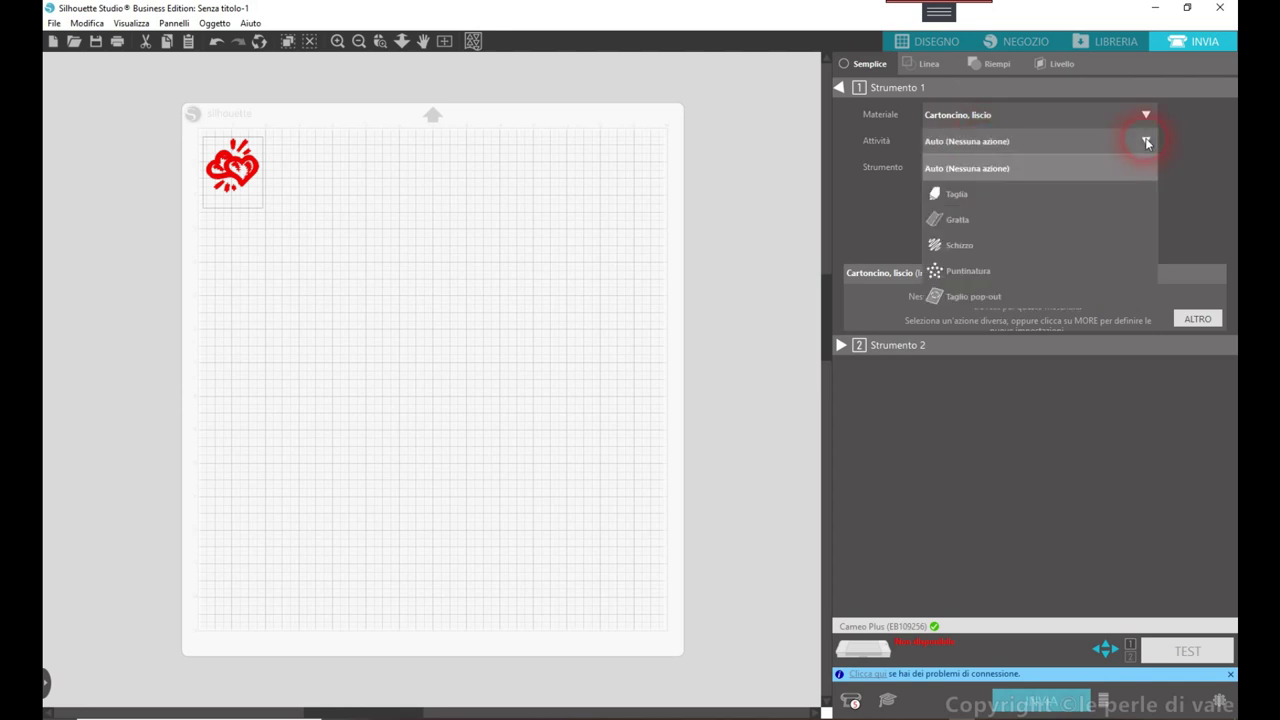
{"action": "left_click", "coordinate": [963, 166]}
{"action": "left_click", "coordinate": [963, 166]}
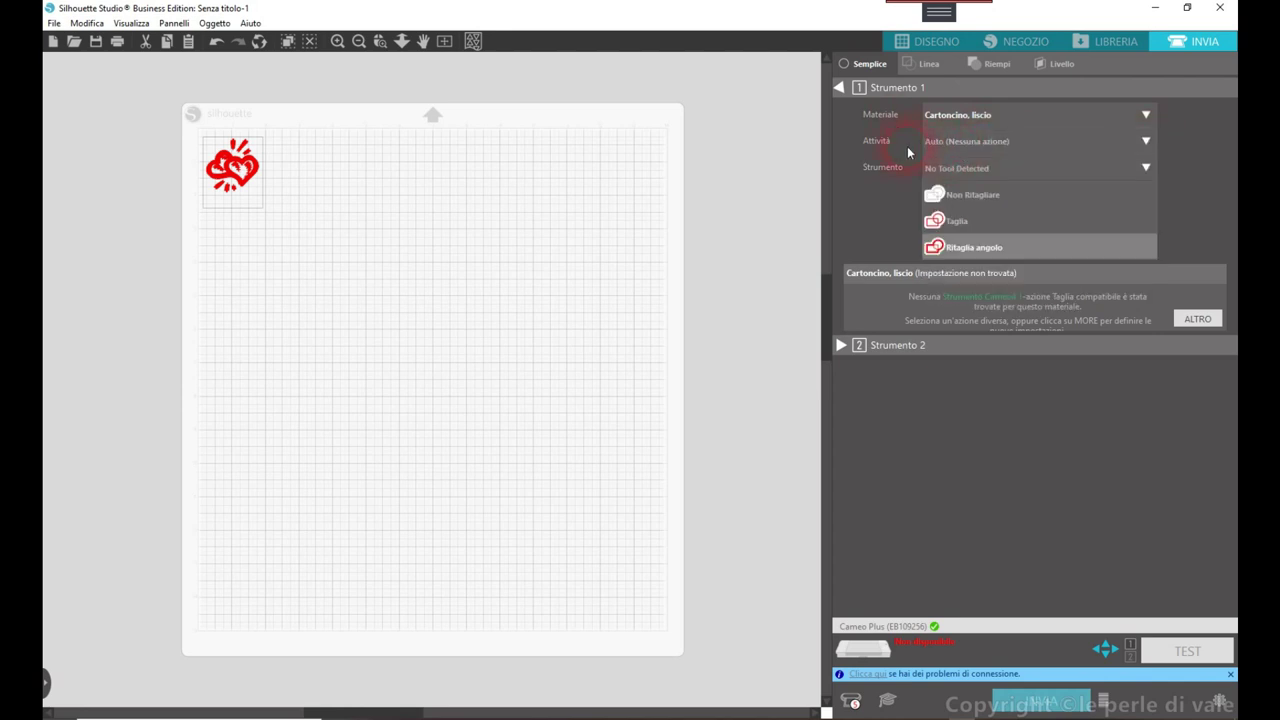
{"action": "left_click", "coordinate": [1147, 143]}
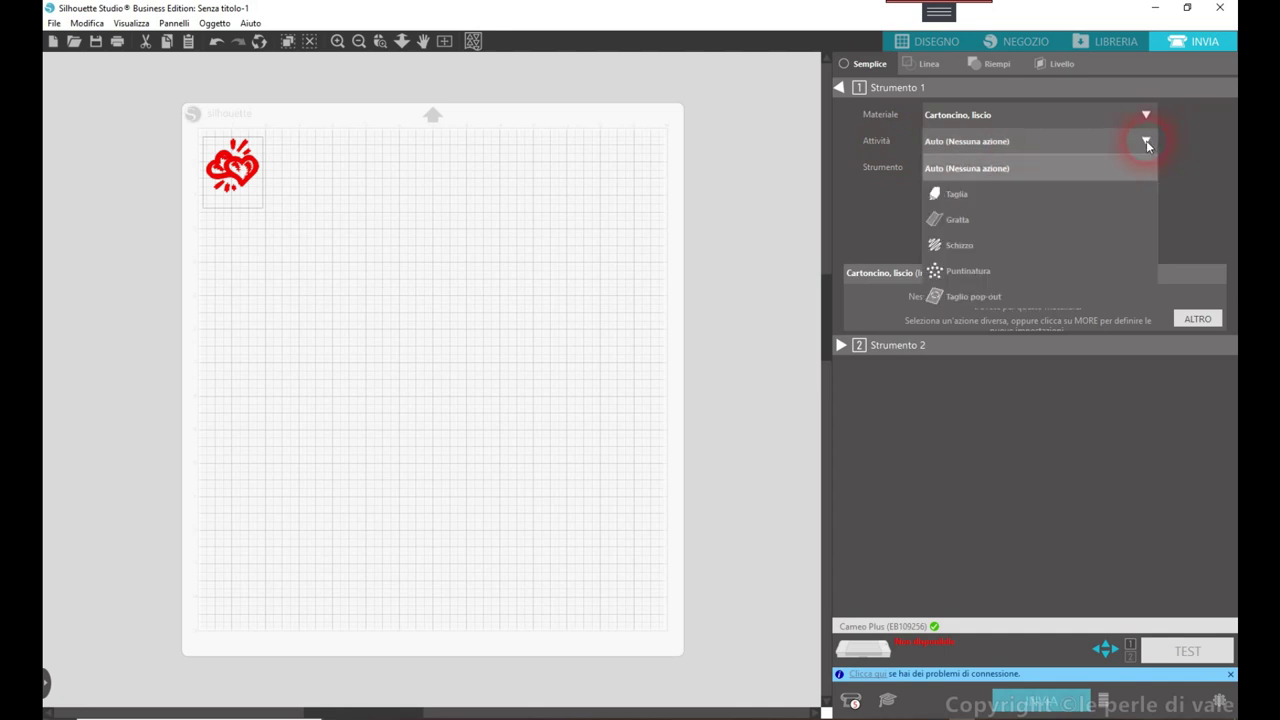
{"action": "left_click", "coordinate": [971, 254]}
{"action": "left_click", "coordinate": [957, 249]}
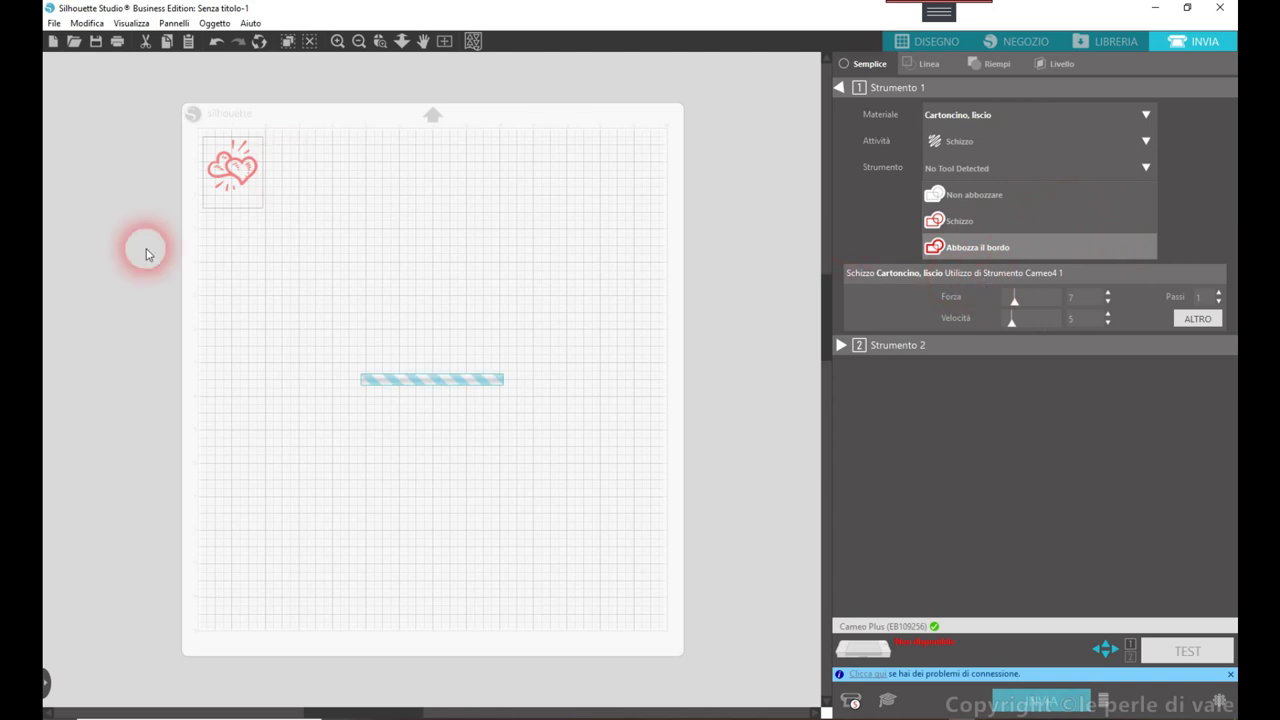
Step: Set the hearts ornament's line type to Schizzo so that all its lines are sketched, including the fill
{"action": "left_click", "coordinate": [206, 166]}
{"action": "left_click", "coordinate": [957, 222]}
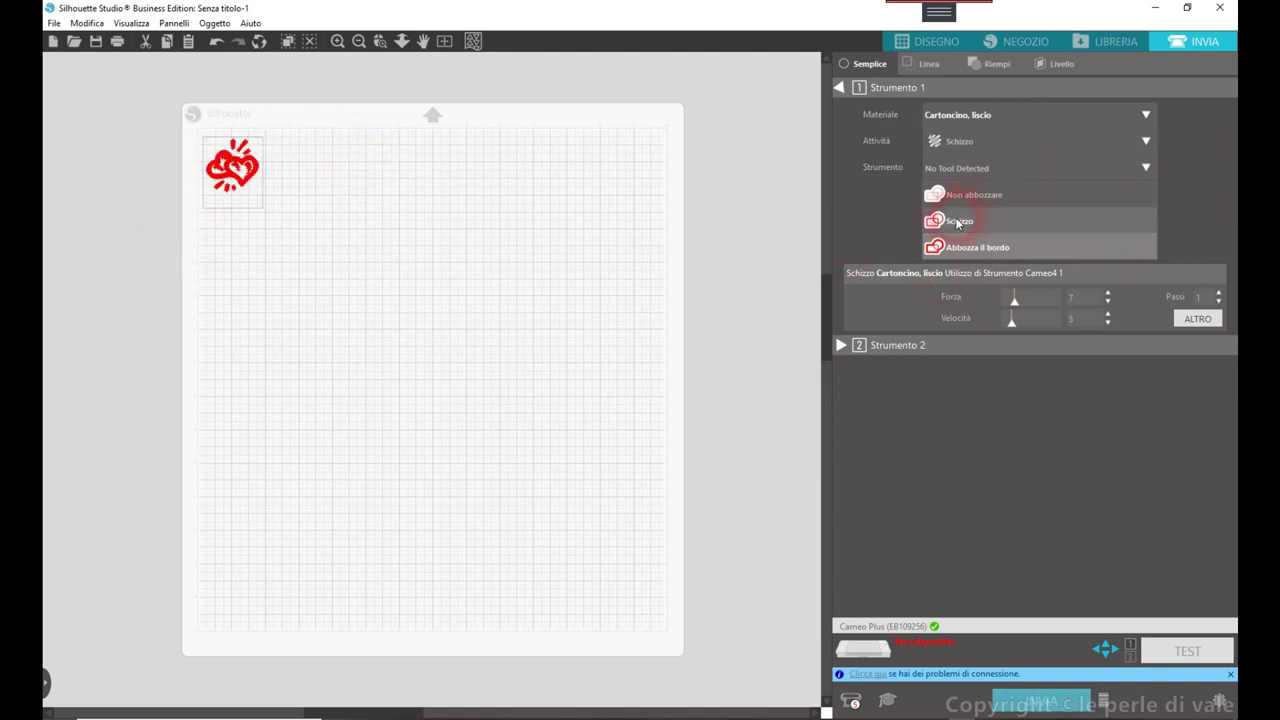
{"action": "left_click", "coordinate": [957, 228]}
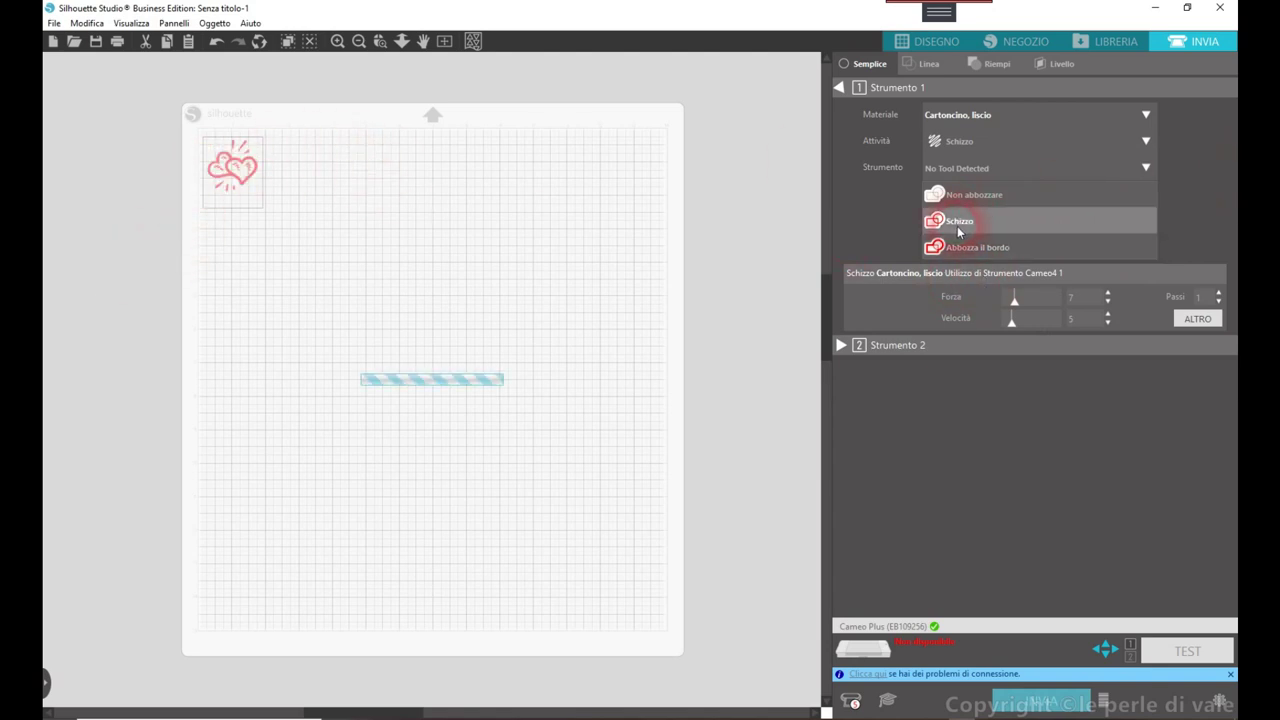